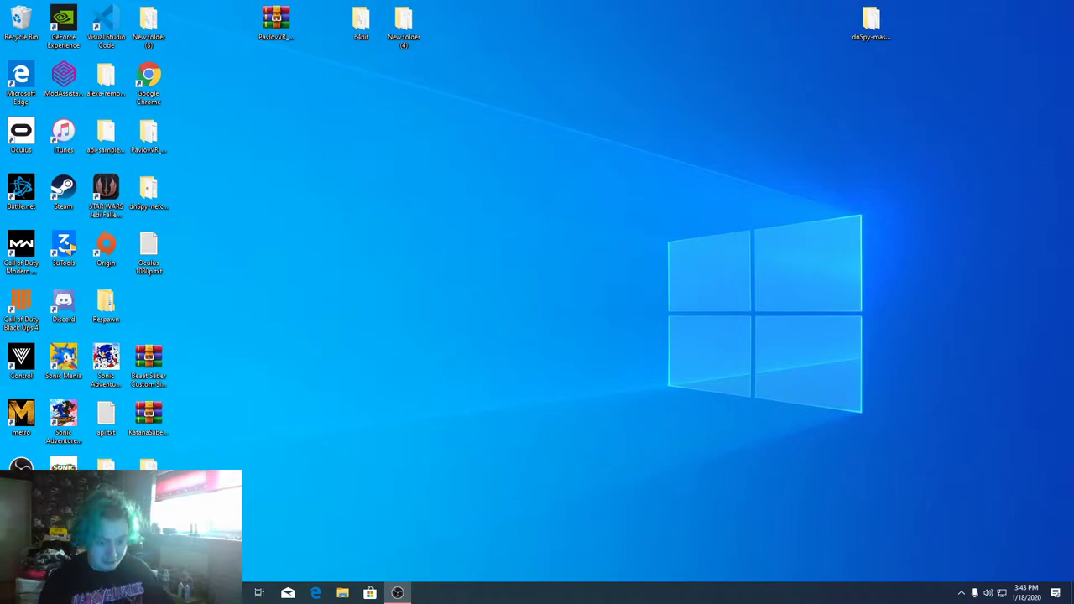
Step: Search the web for 'bmbf' in Edge
click(316, 593)
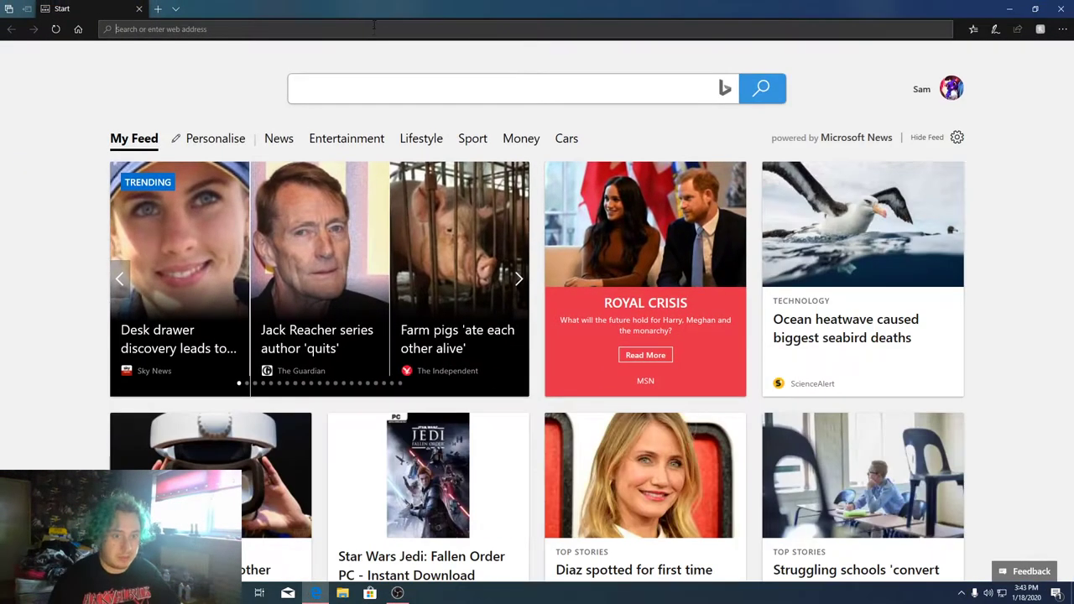
text(bmbf)
key(Return)
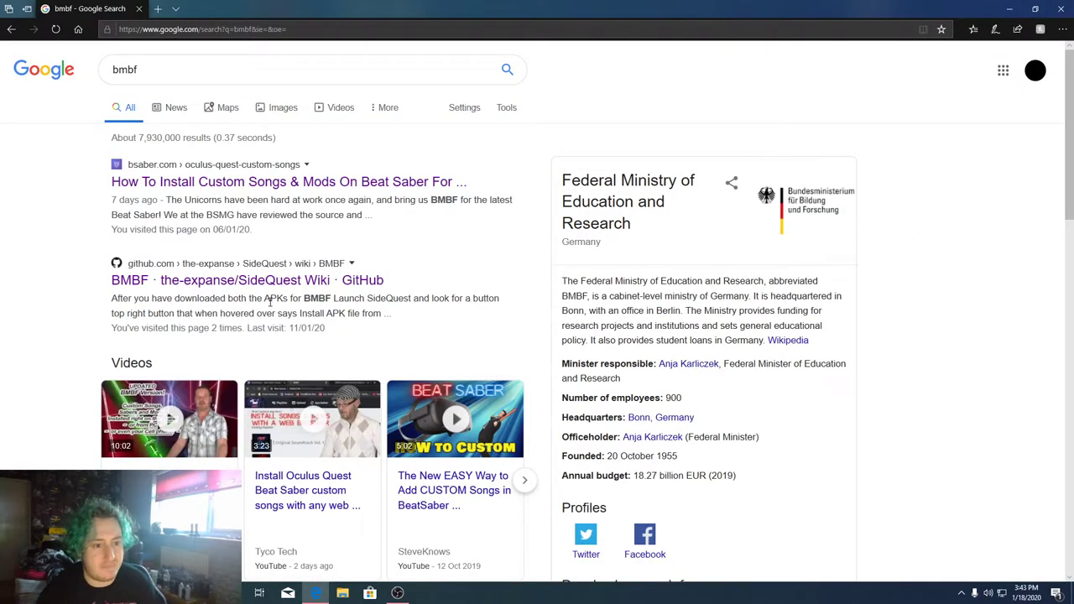
Step: Follow the SideQuest wiki's BMBF guide to the GitHub releases page showing v1.5.0
click(353, 280)
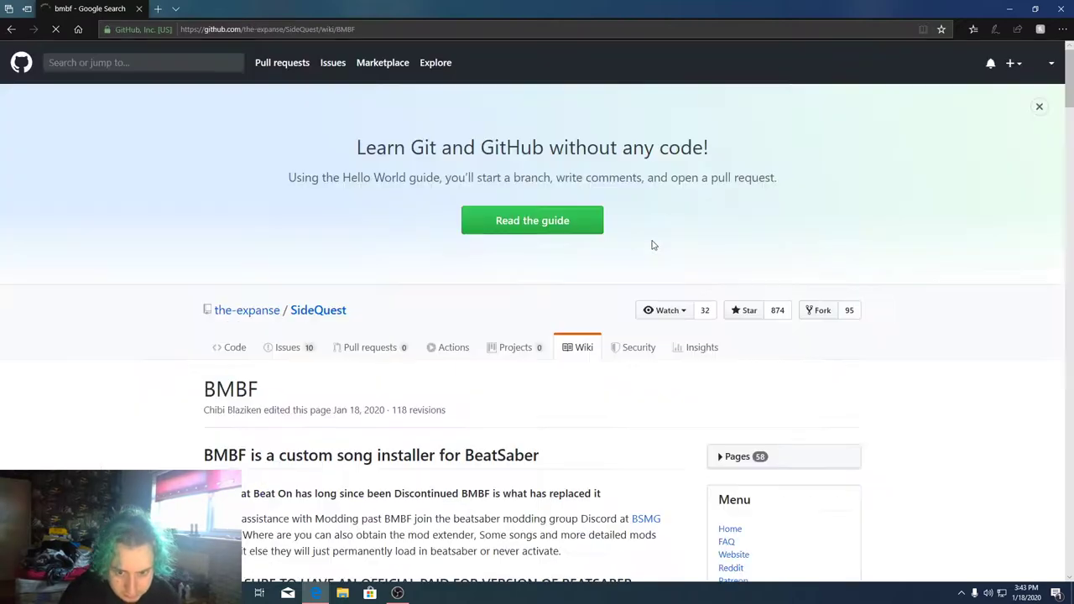
scroll(569, 399, down, 8)
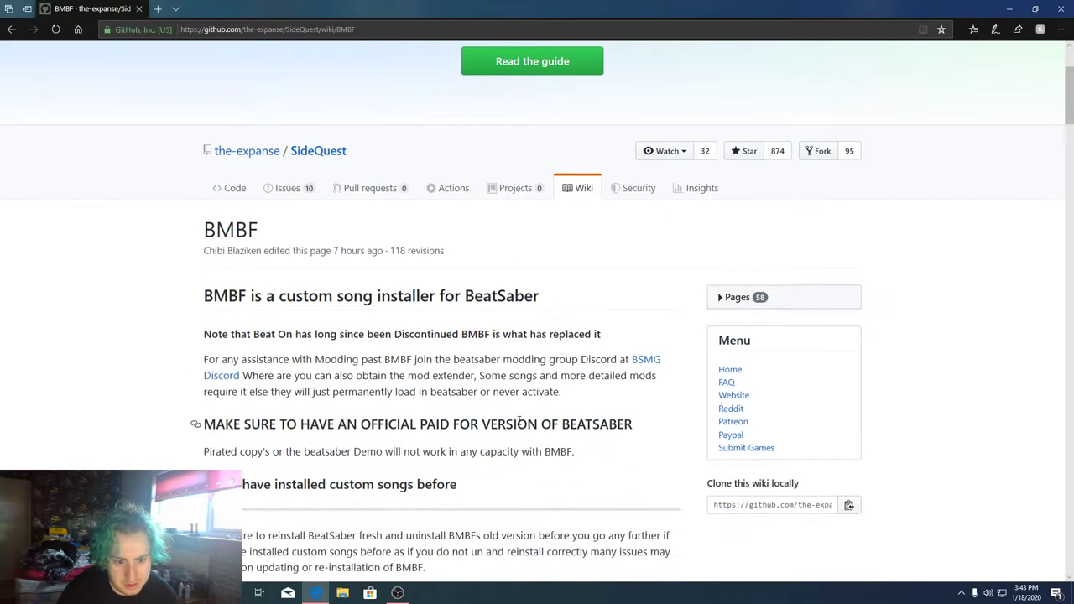
click(370, 375)
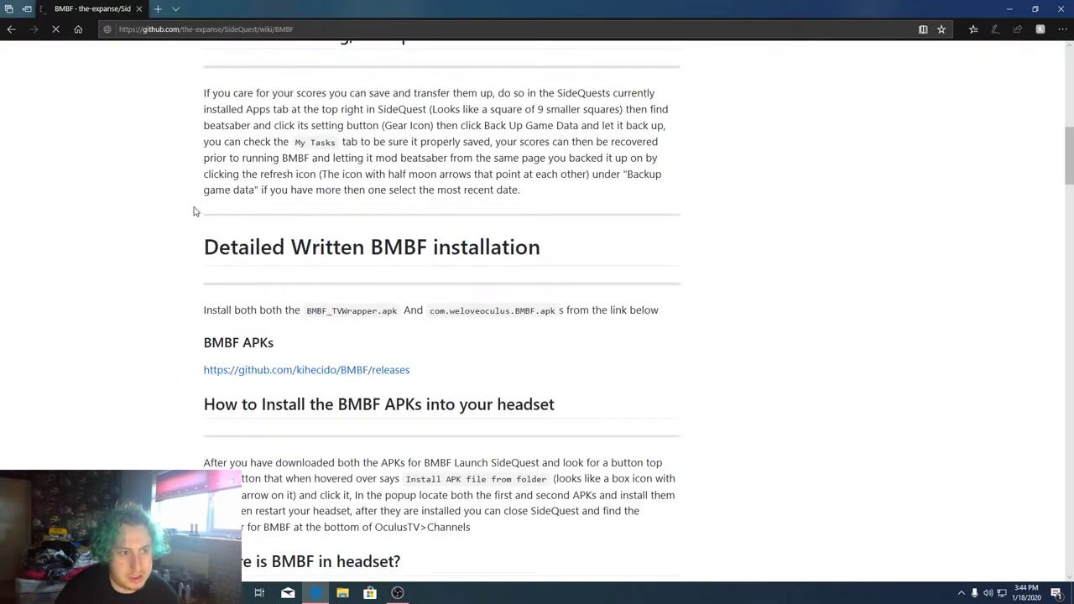
scroll(461, 430, down, 5)
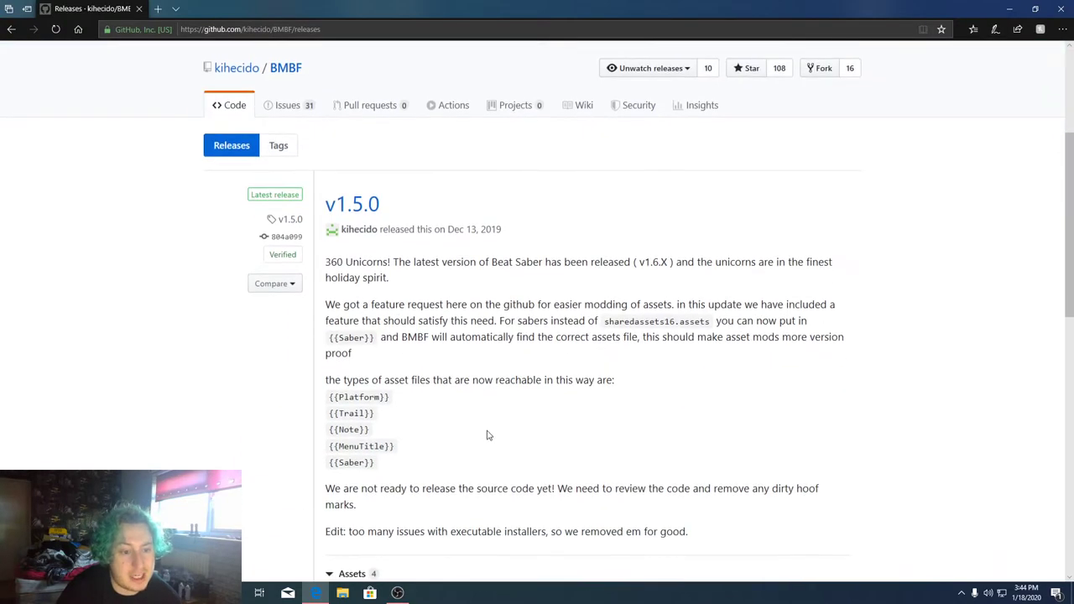
scroll(538, 336, up, 2)
scroll(579, 261, up, 5)
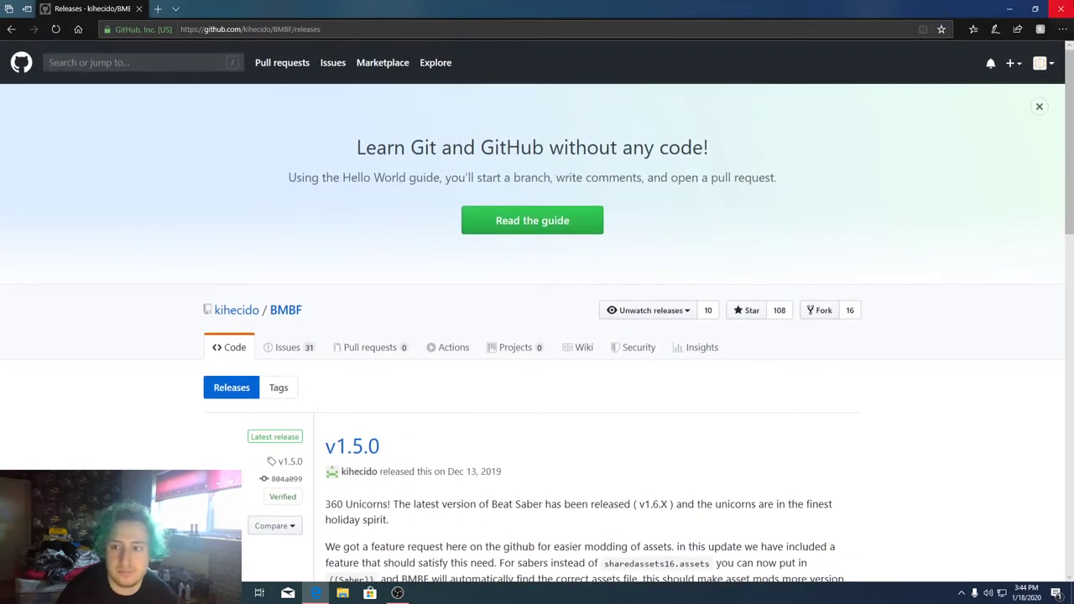
Step: Minimize the browser to reveal the desktop
key(super+d)
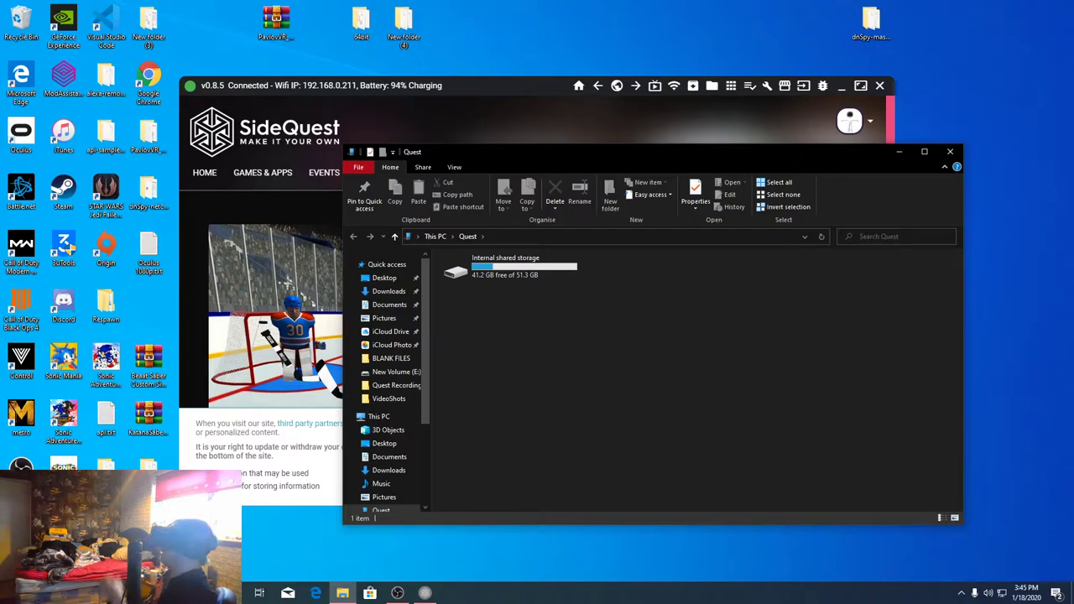
Step: Close the Quest storage folder window and bring Edge back in front
key(alt+F4)
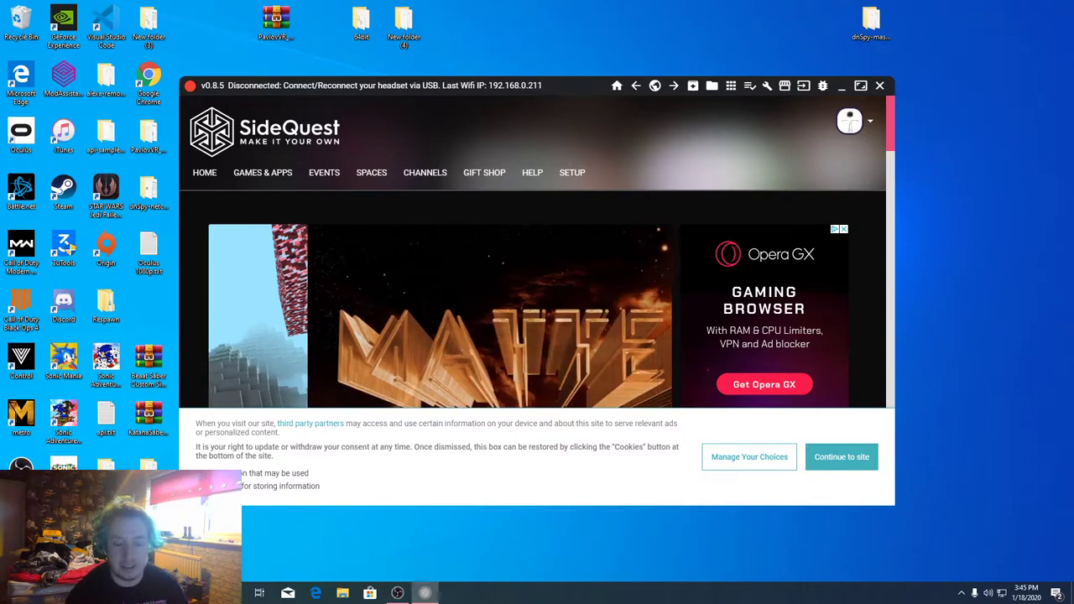
click(316, 593)
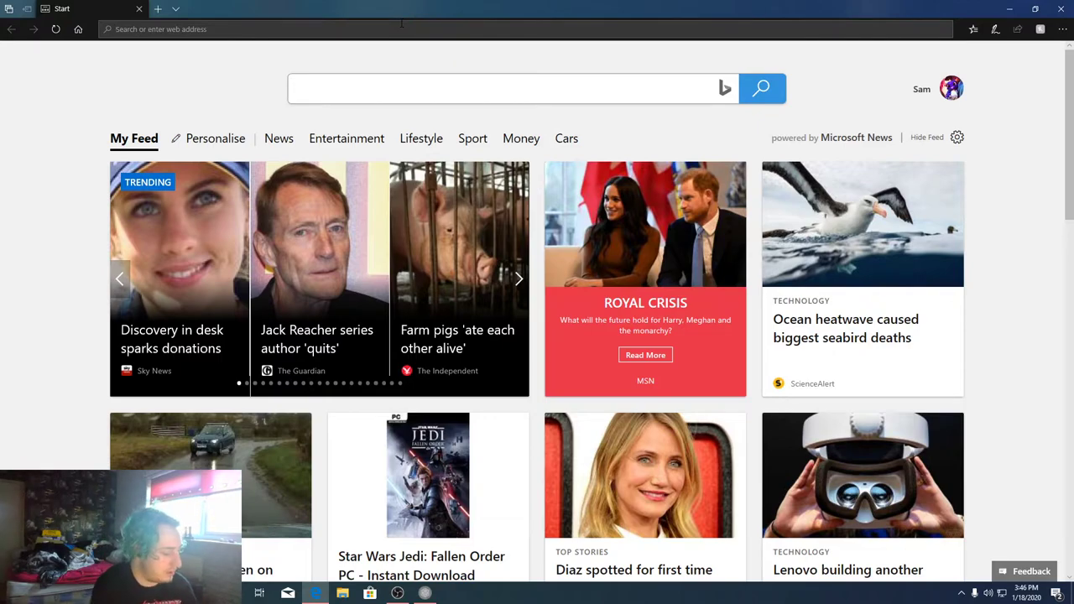
Step: Reach the QuestMods repository on GitHub, then its owner's MappingExtensions repository
text(gitb)
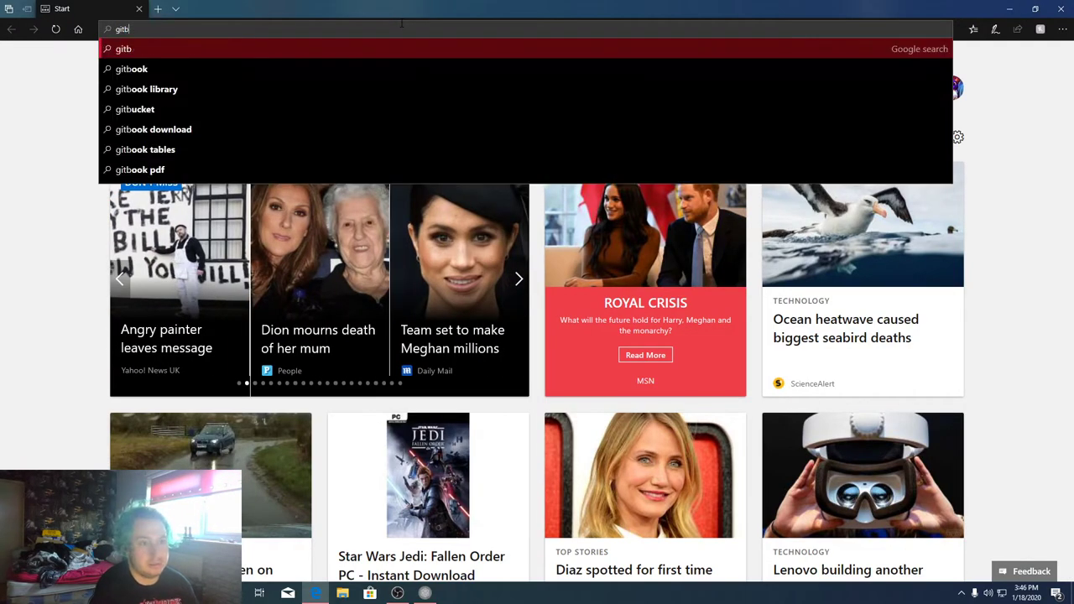
key(BackSpace)
text(hub.com/)
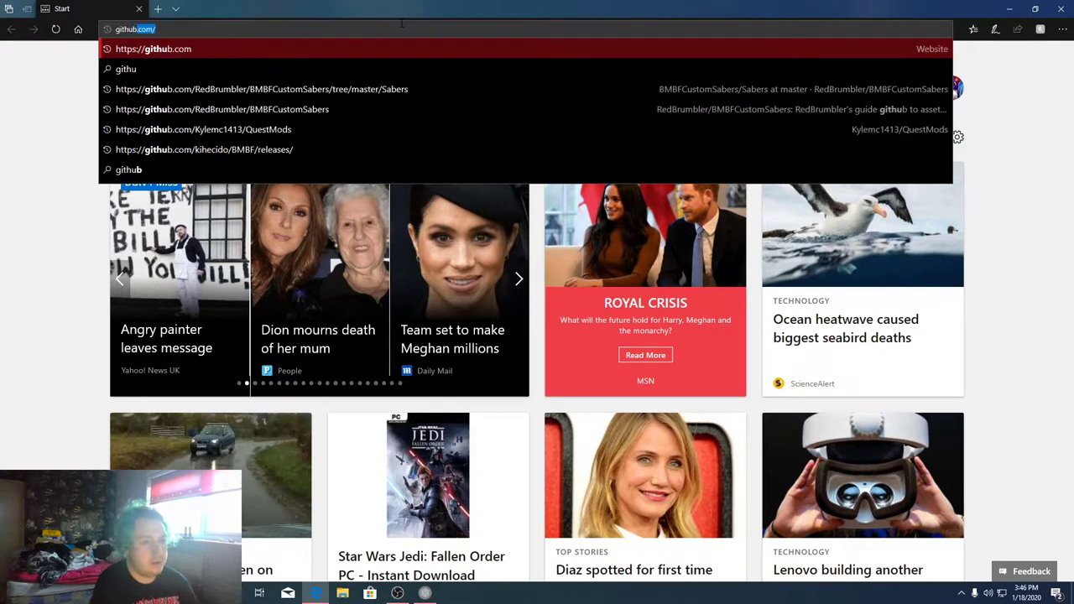
key(Down)
key(Down)
key(Down)
key(Down)
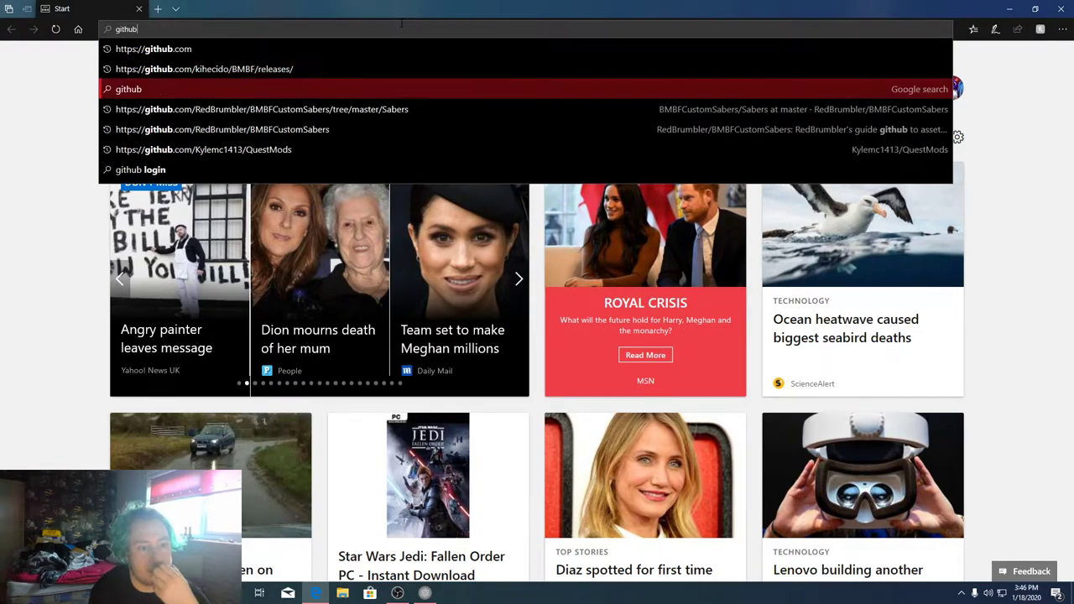
key(Return)
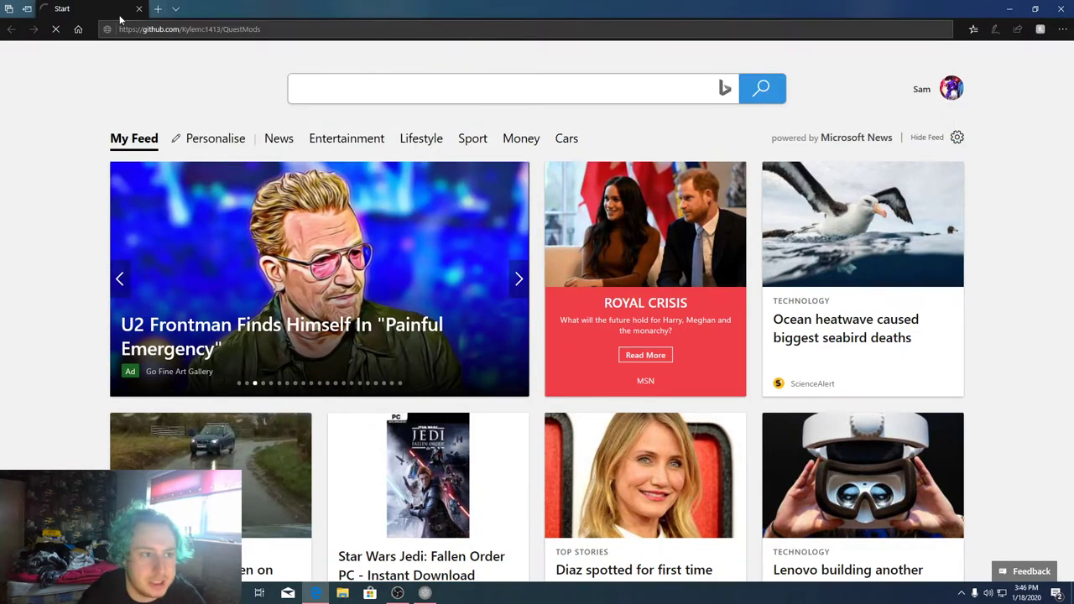
scroll(495, 428, down, 3)
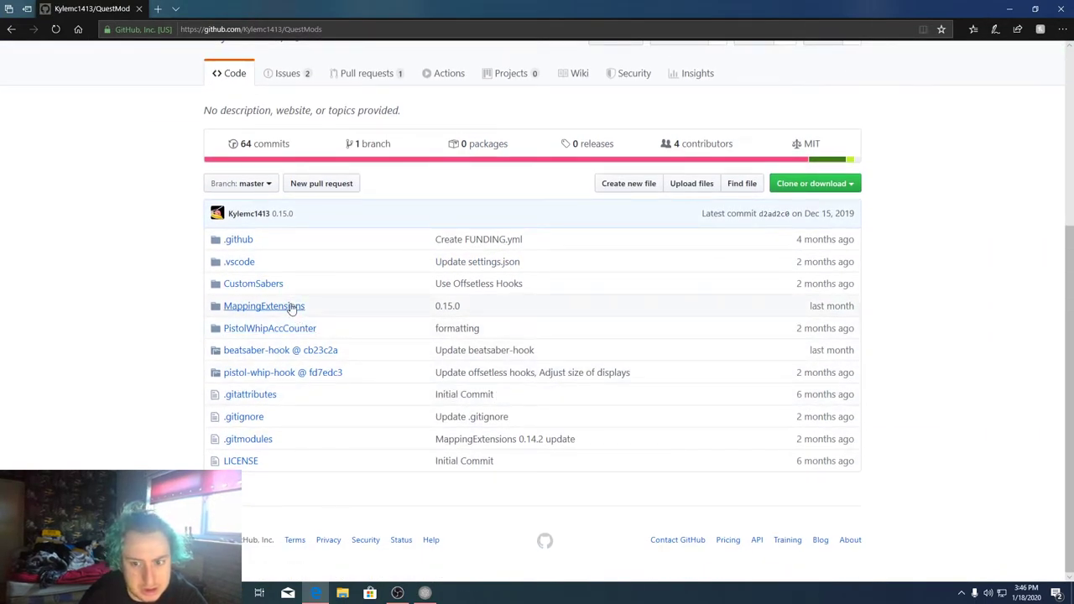
scroll(306, 168, up, 1)
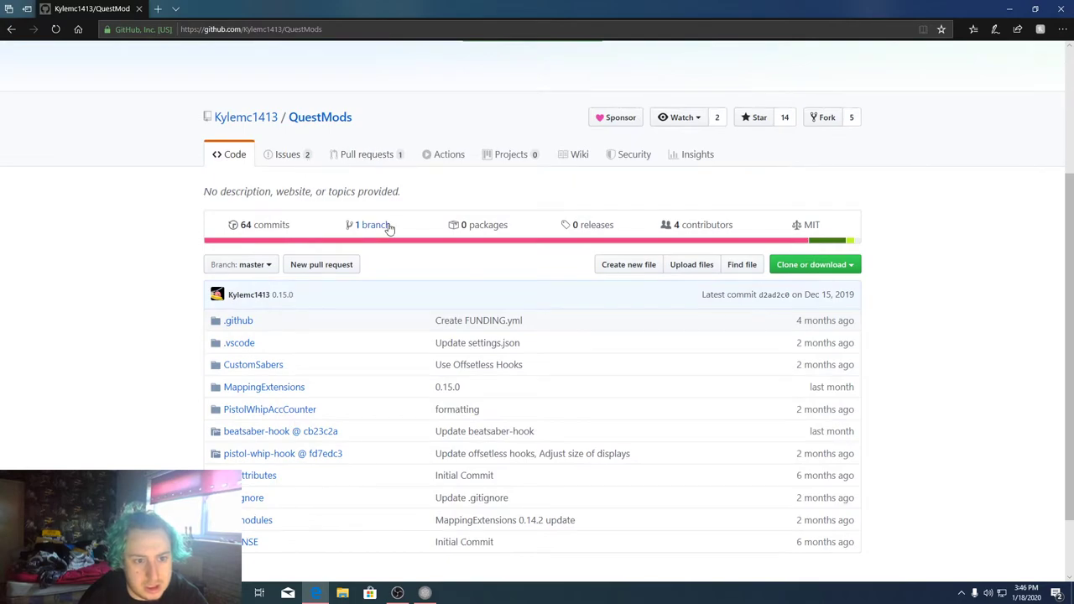
click(274, 120)
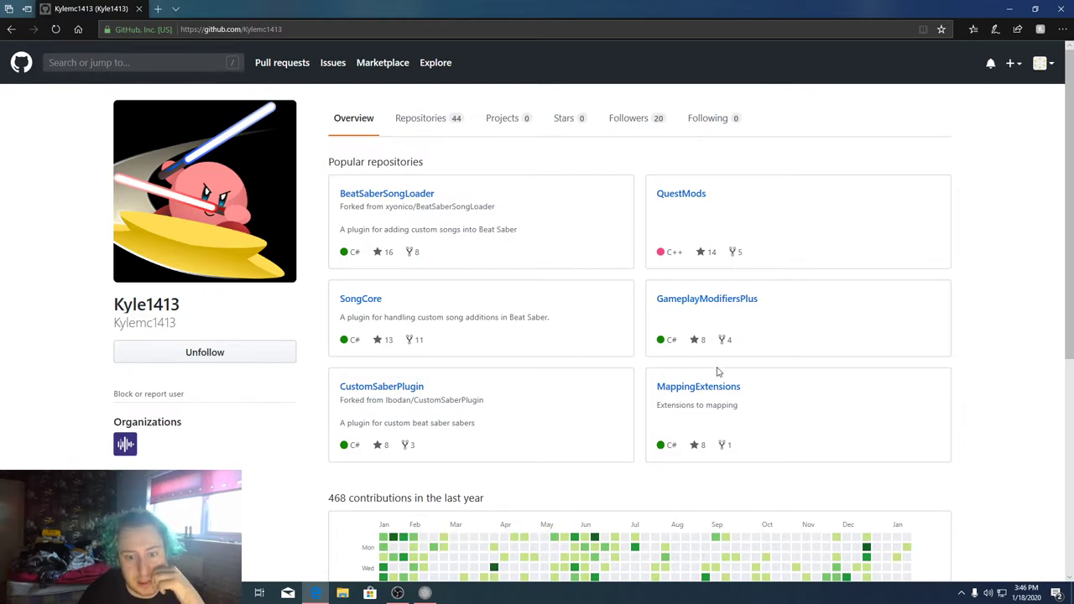
click(707, 393)
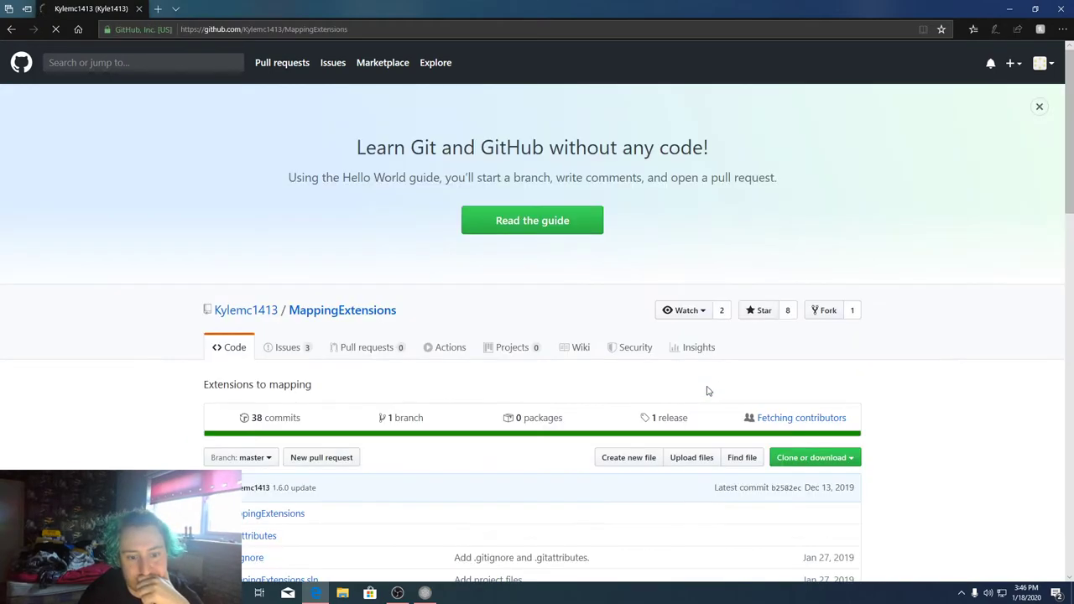
Step: Restore Edge to a smaller window, launch Discord, then maximize the GitHub page again
mouse_move(546, 8)
mouse_down()
mouse_move(549, 250)
mouse_move(622, 341)
mouse_up()
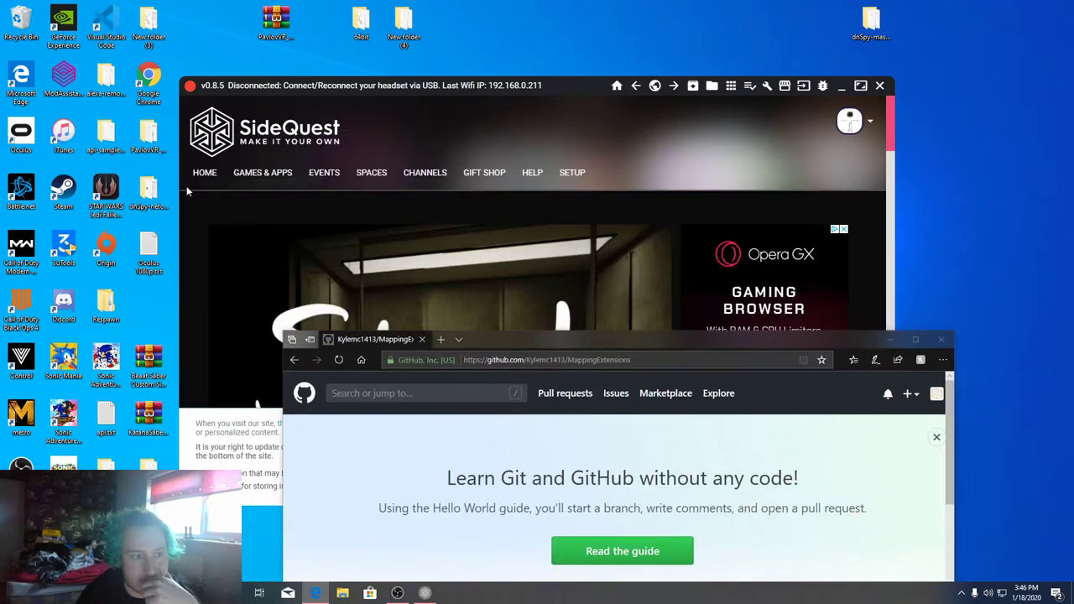
double_click(74, 308)
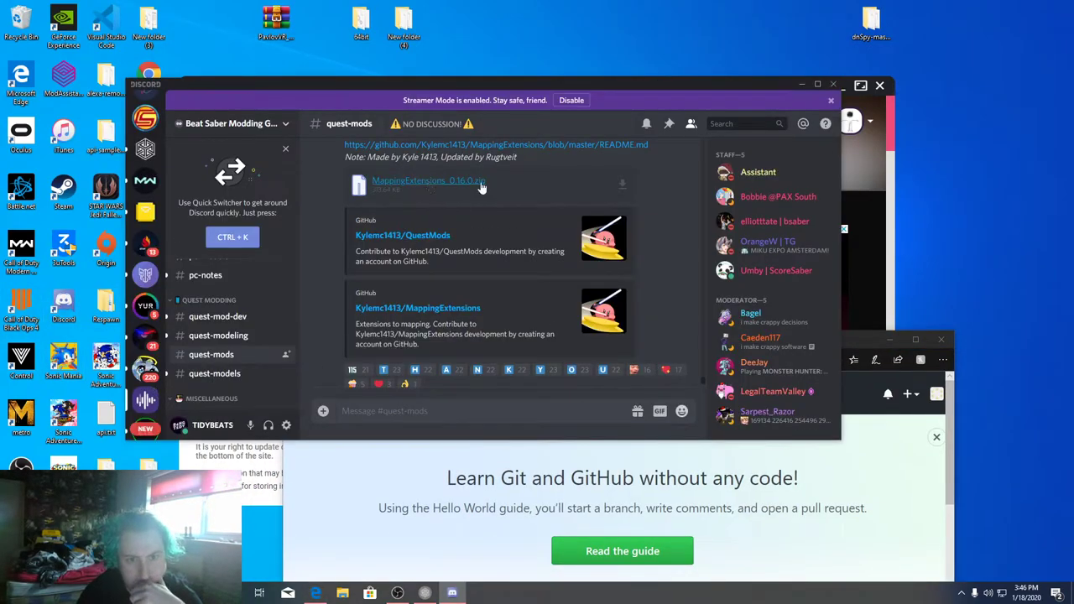
click(897, 474)
click(915, 339)
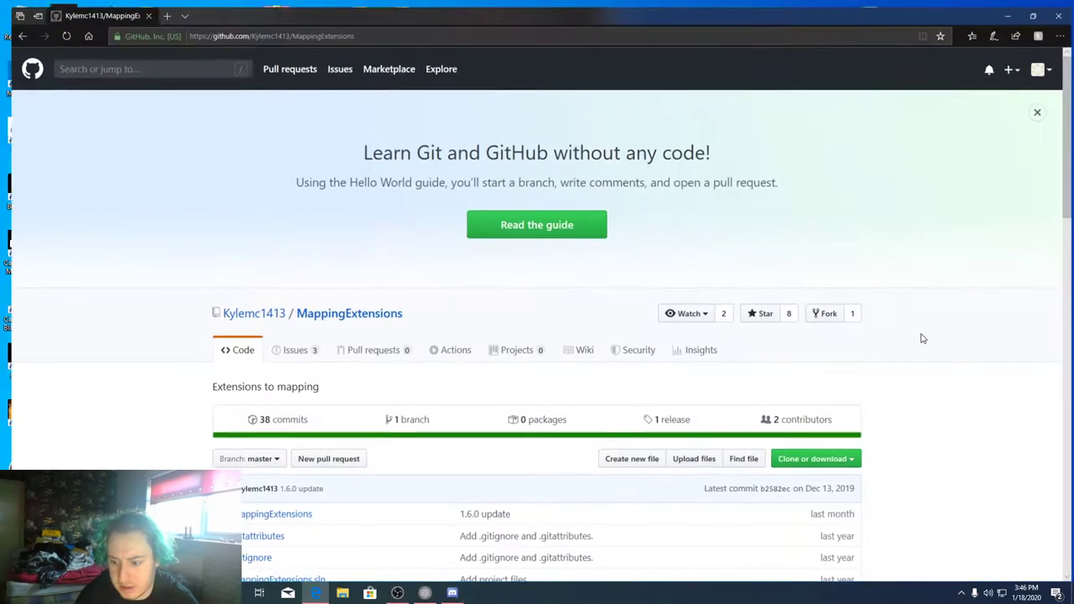
scroll(703, 400, down, 2)
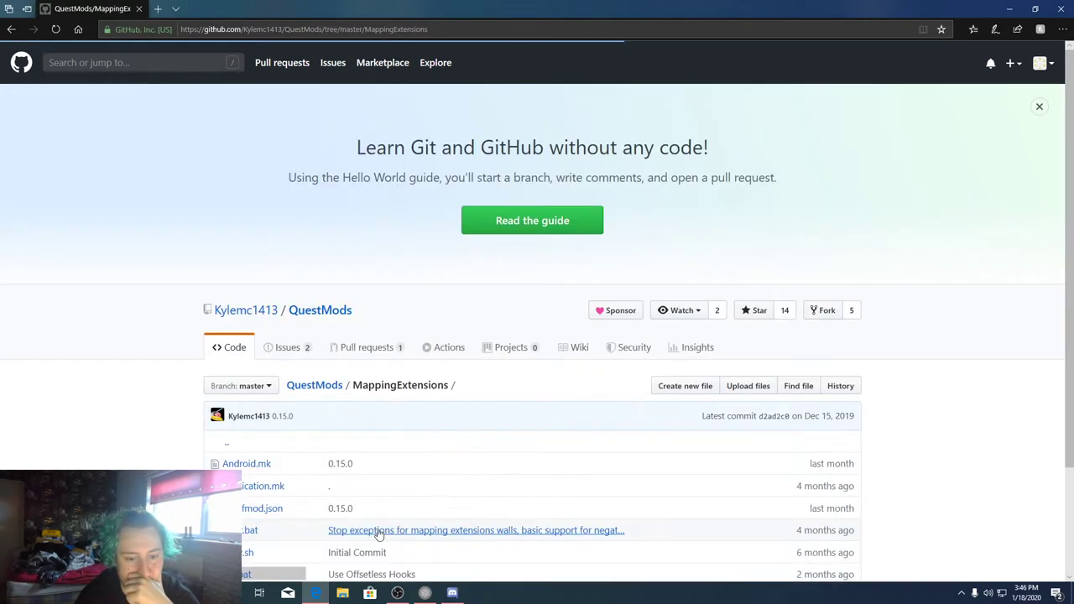
scroll(377, 532, down, 2)
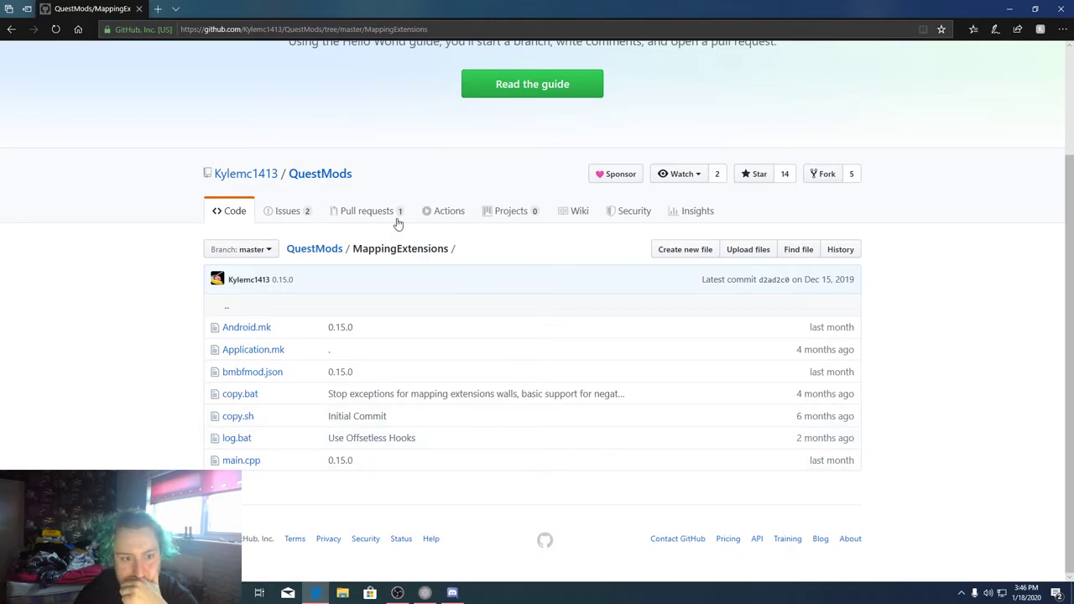
Step: Download and save MappingExtensions_0.16.0.zip from Discord, then close the browser
key(alt+Tab)
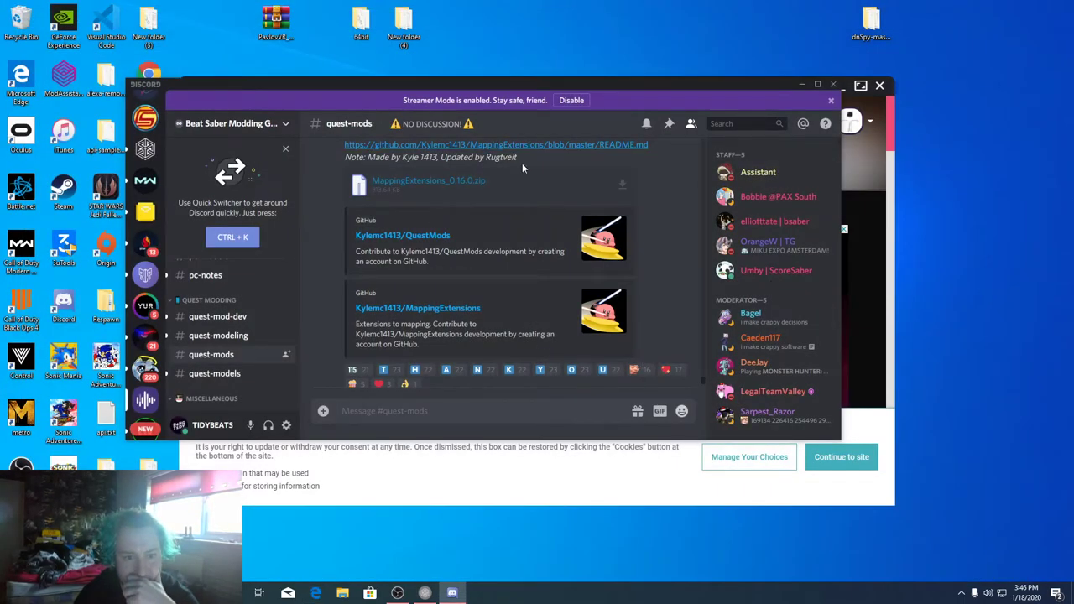
click(624, 184)
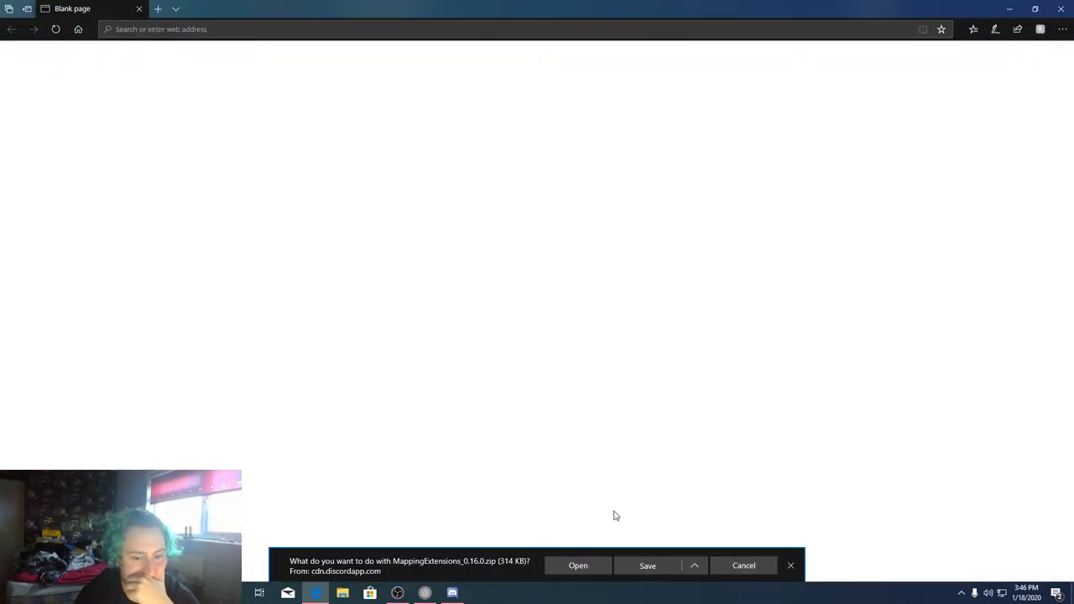
click(647, 566)
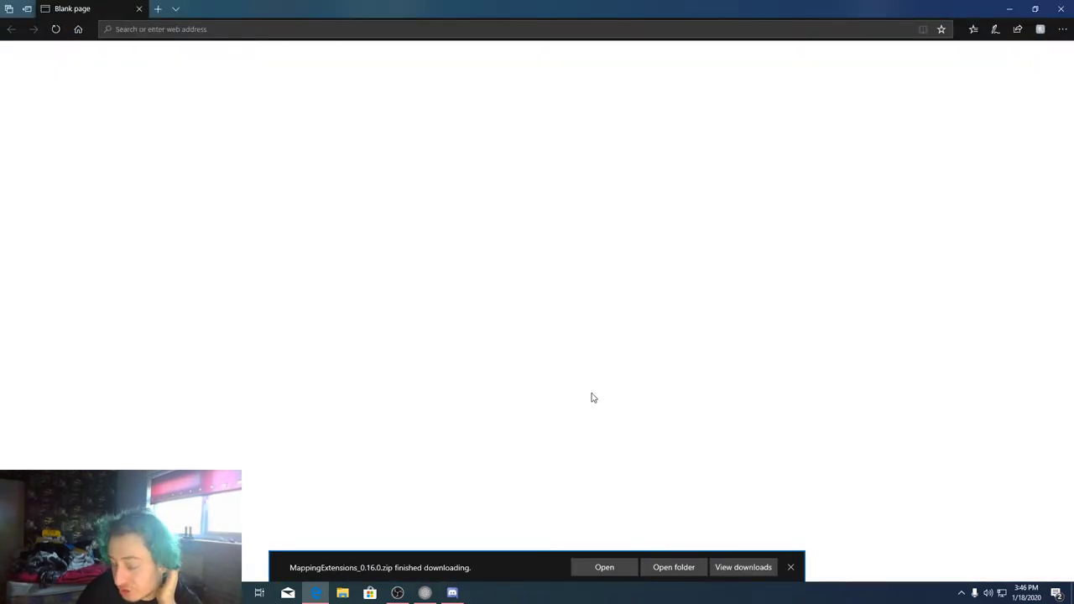
click(1061, 8)
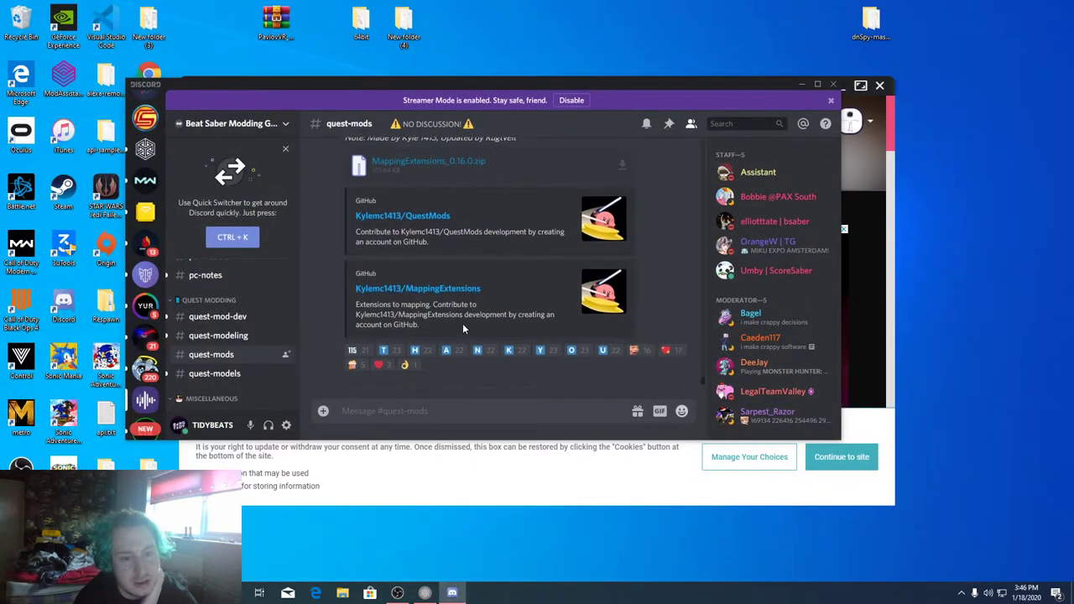
Step: Scroll back through the quest-mods channel and play the burningsands-cut video
scroll(463, 324, up, 2)
scroll(467, 275, up, 3)
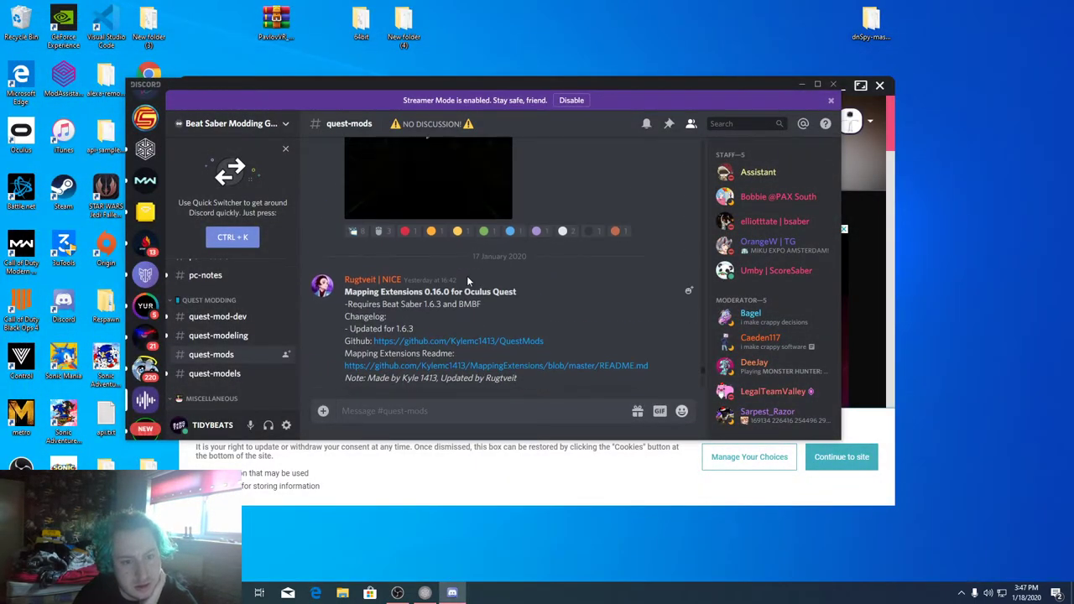
scroll(470, 279, up, 1)
click(429, 286)
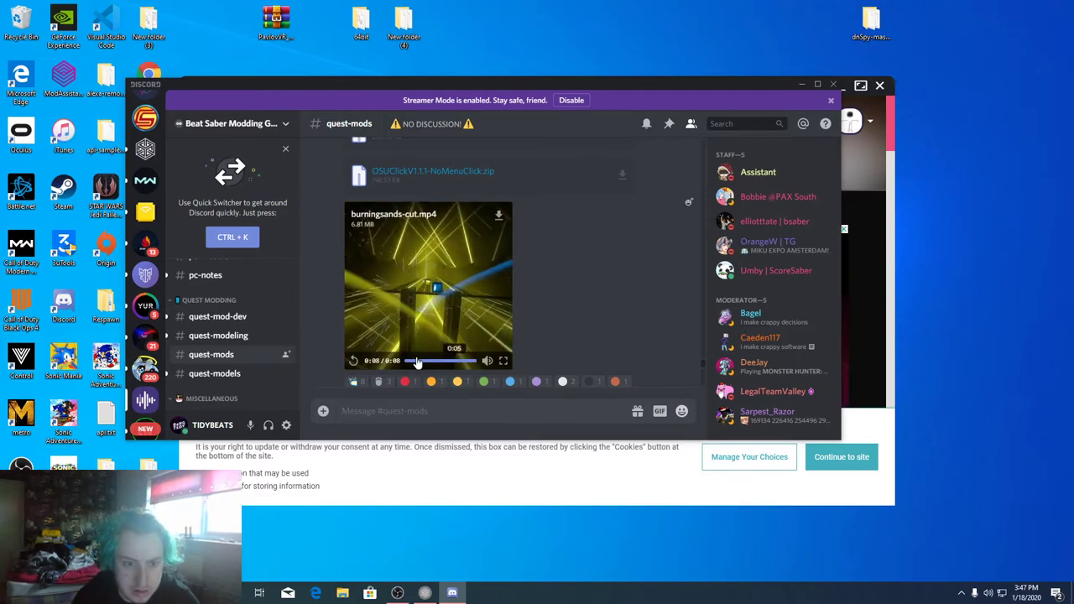
scroll(462, 353, up, 5)
scroll(464, 285, up, 6)
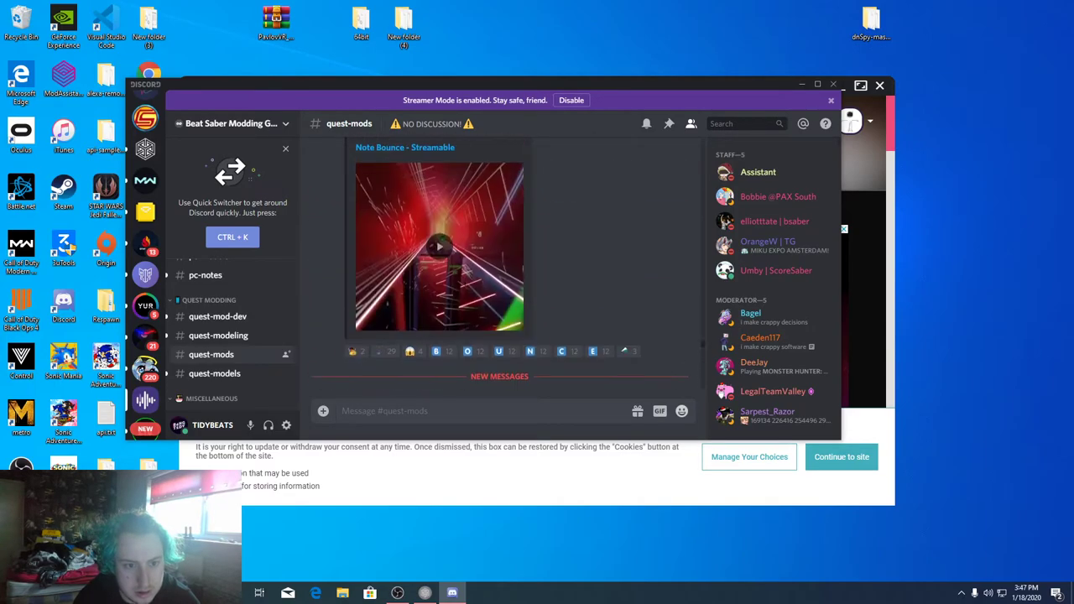
scroll(464, 282, up, 10)
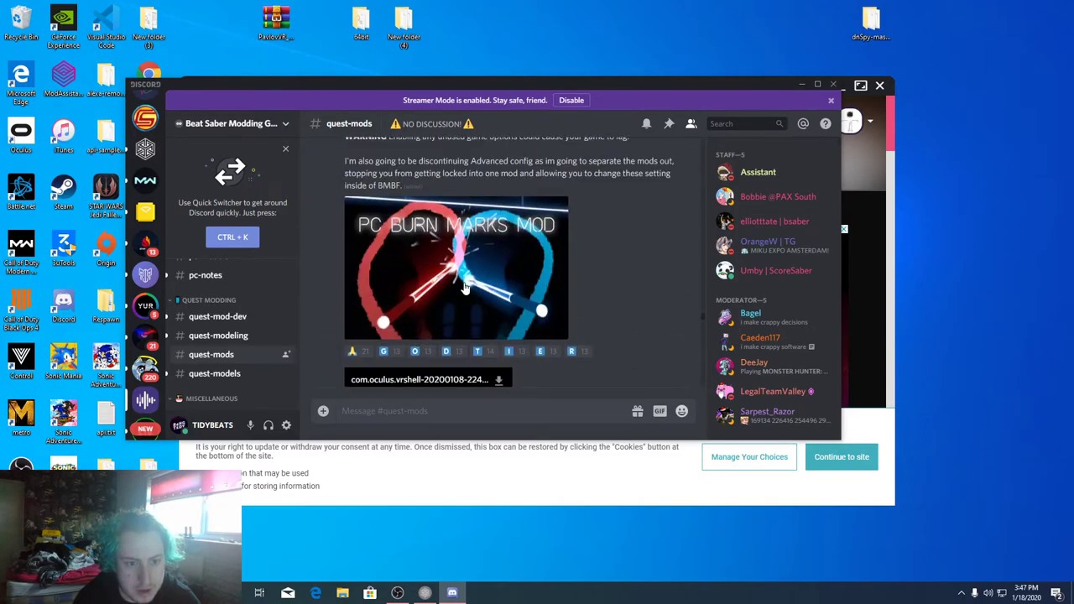
scroll(482, 277, up, 5)
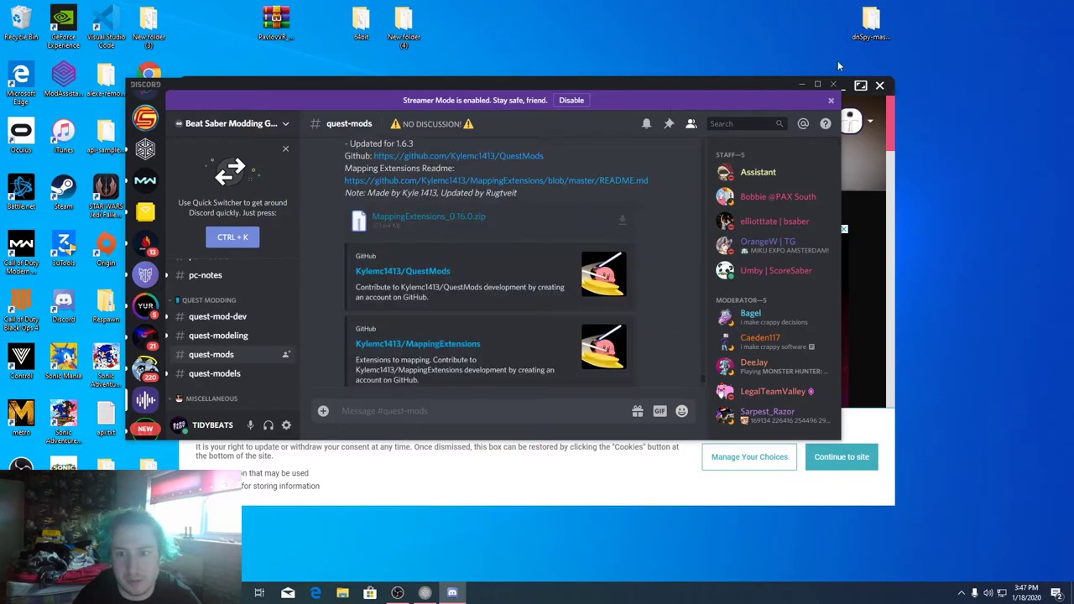
Step: Close Discord, dismiss SideQuest's cookie notice, and load BMBF at 192.168.0.211:50000 in Edge
click(835, 86)
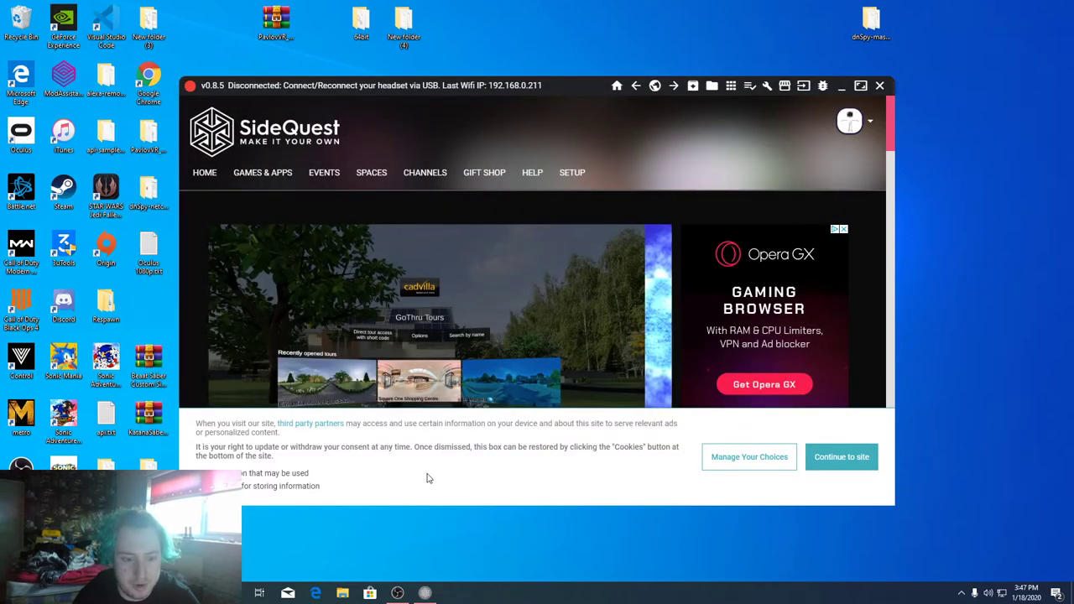
click(831, 458)
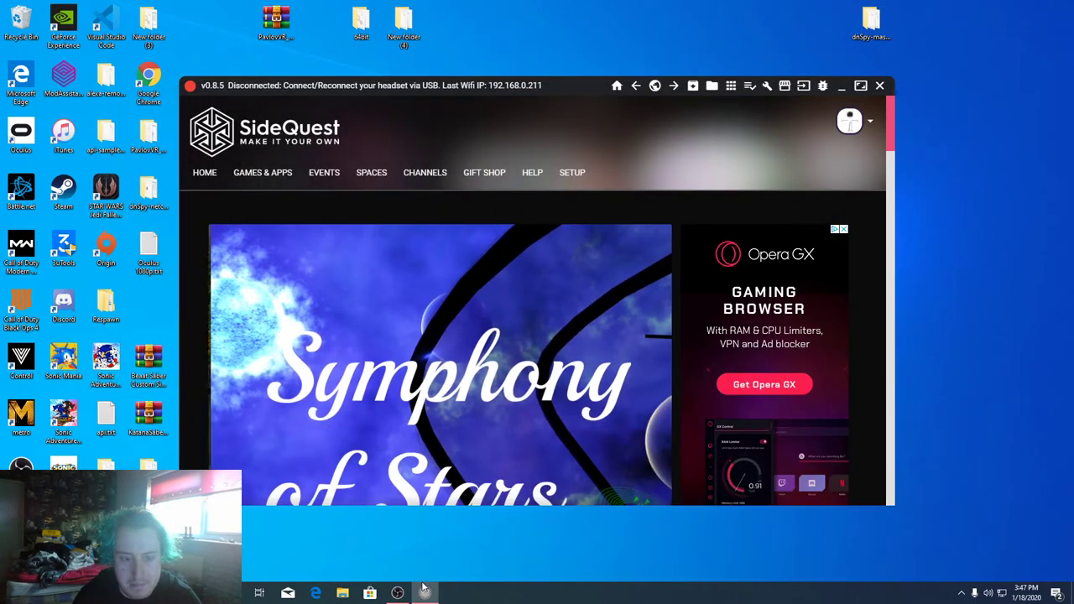
click(319, 595)
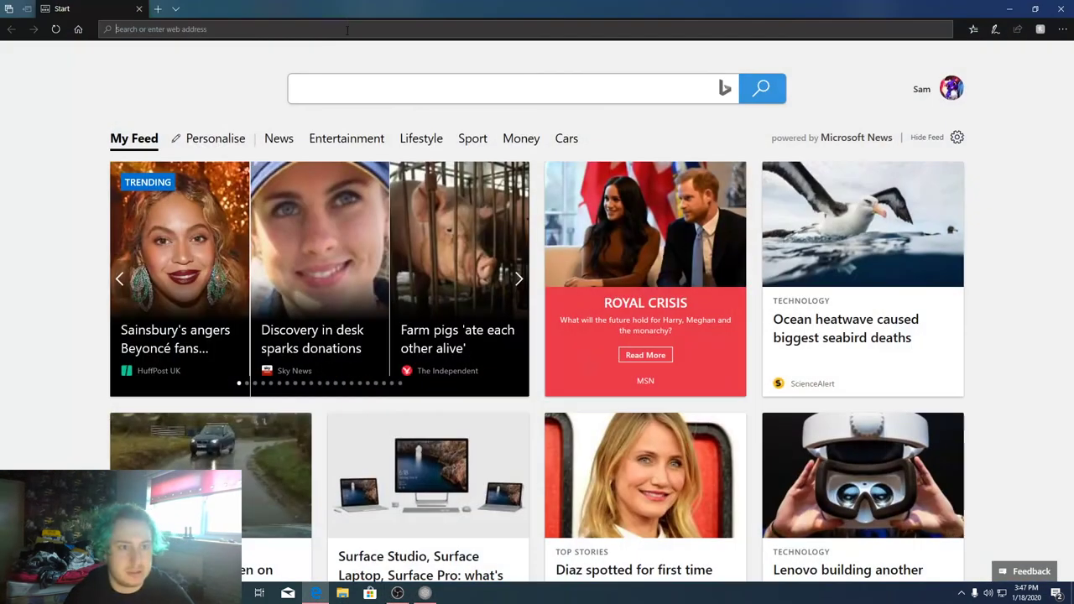
text(1)
key(Return)
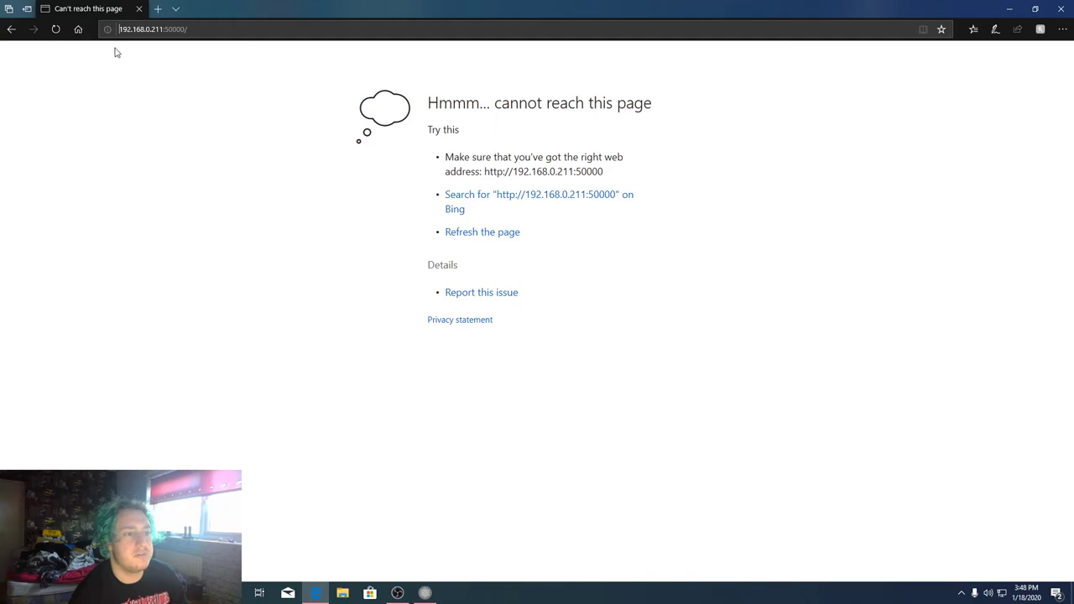
click(55, 29)
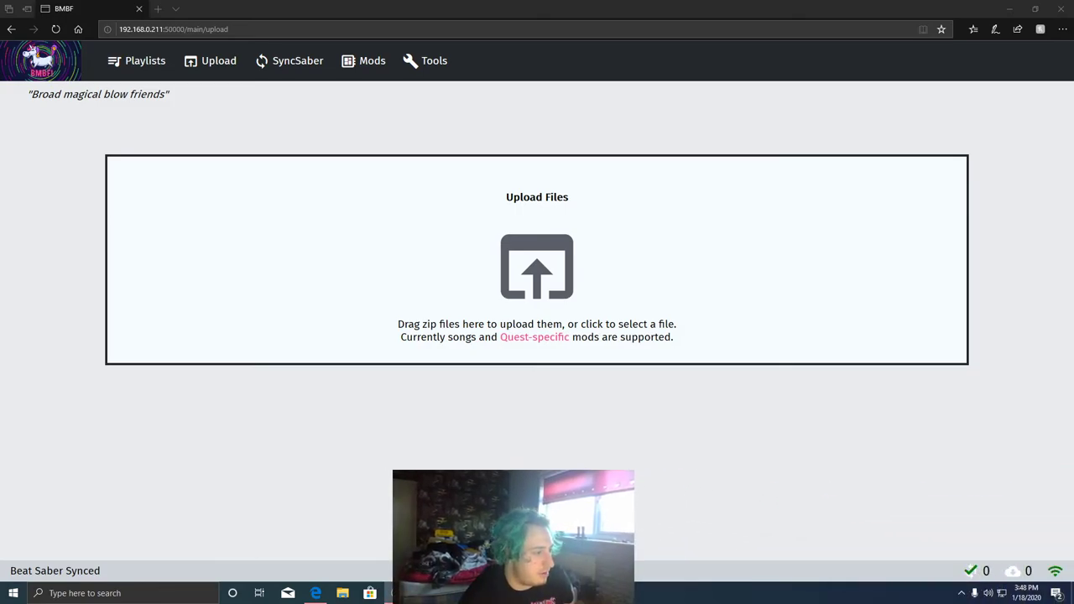
Step: Look through the currently installed mods in BMBF
click(365, 64)
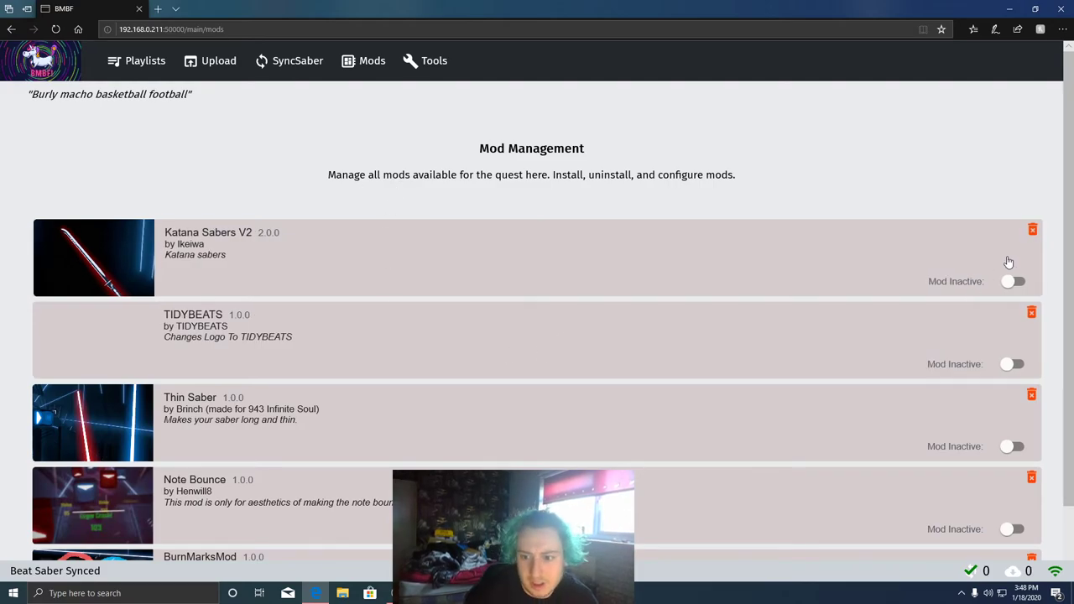
scroll(1007, 263, down, 1)
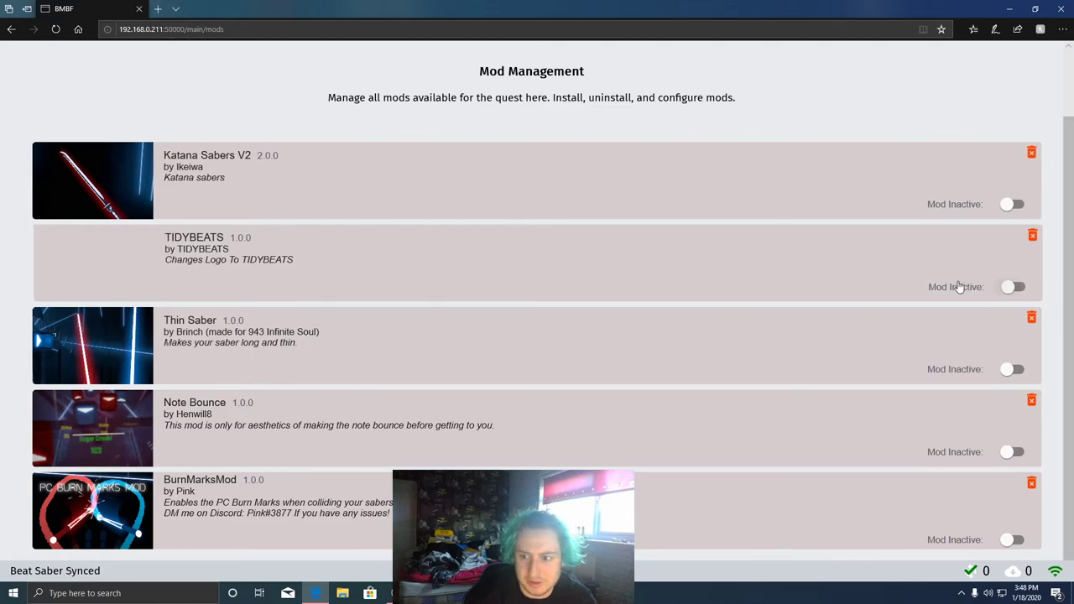
scroll(729, 281, up, 1)
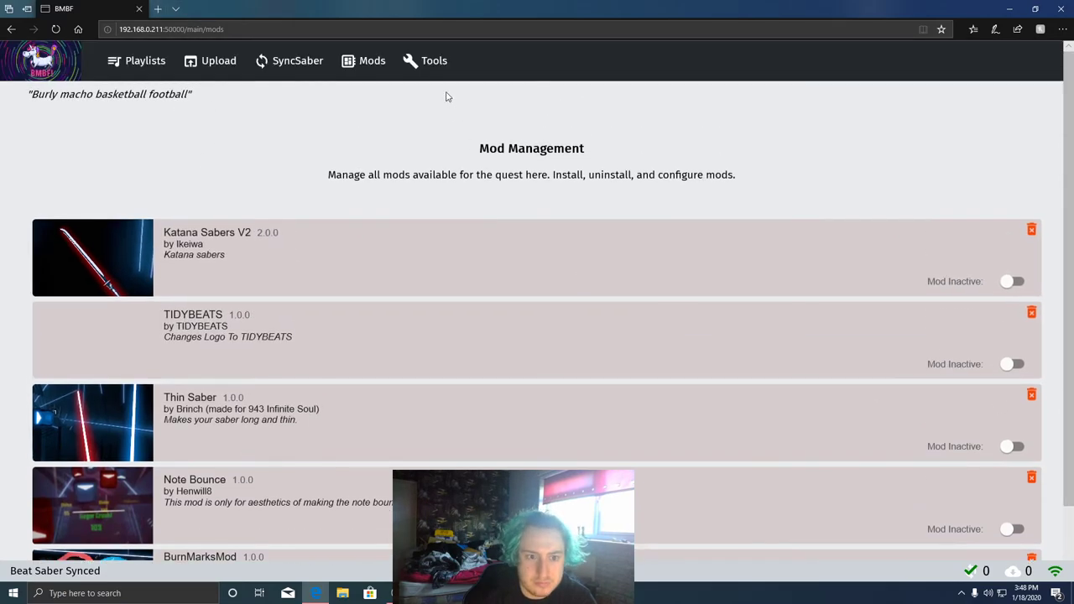
Step: Upload the Mapping Extensions zip from Downloads and confirm it appears among the mods
click(209, 63)
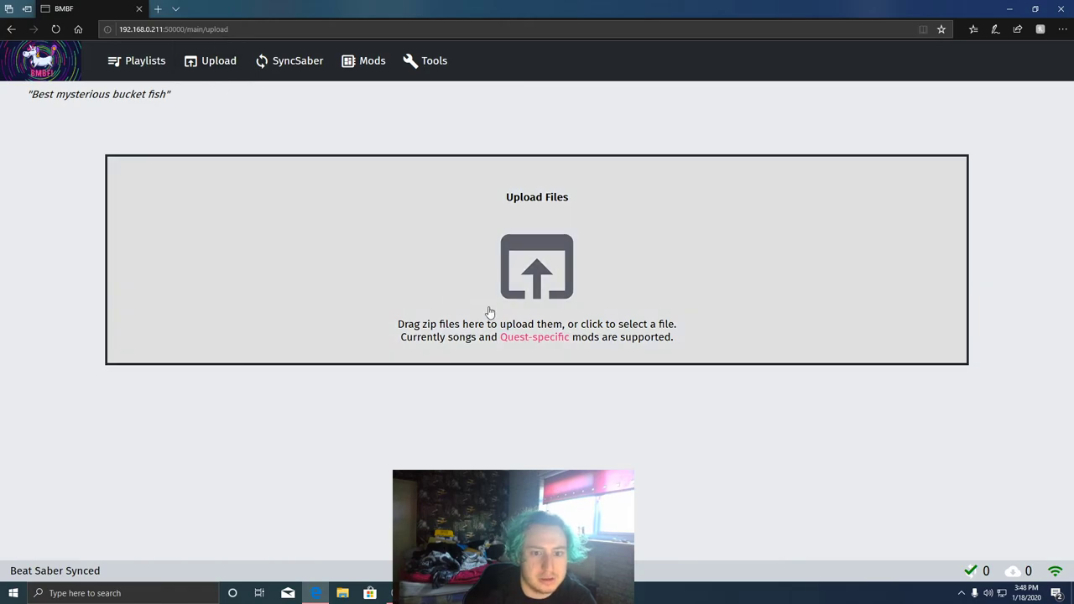
click(488, 317)
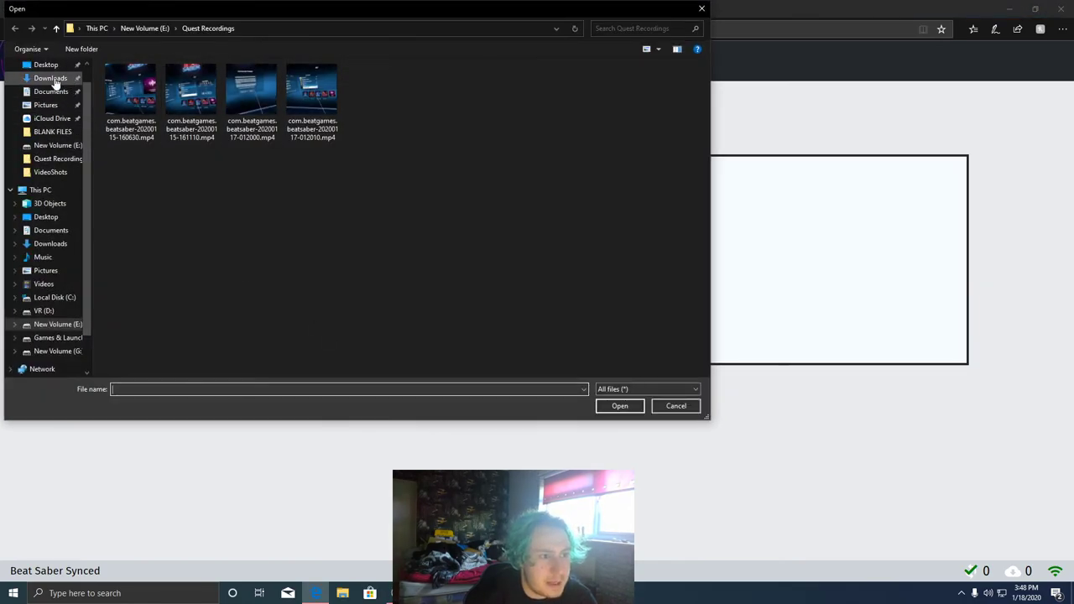
click(51, 78)
double_click(210, 98)
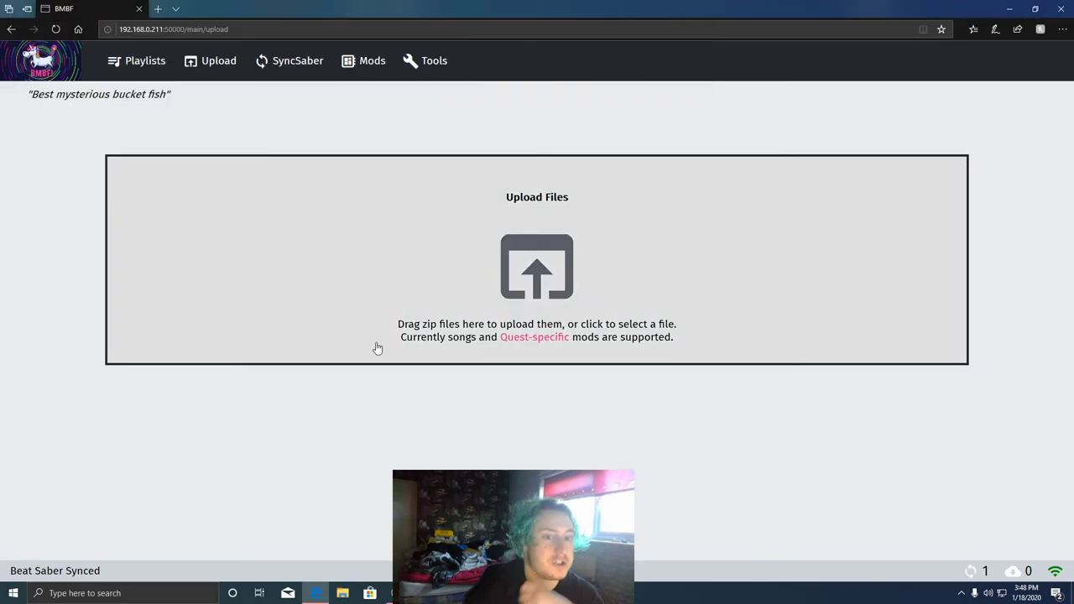
click(349, 67)
Step: Sync the mod changes to Beat Saber, glance at Playlists, then close Edge
scroll(335, 287, down, 2)
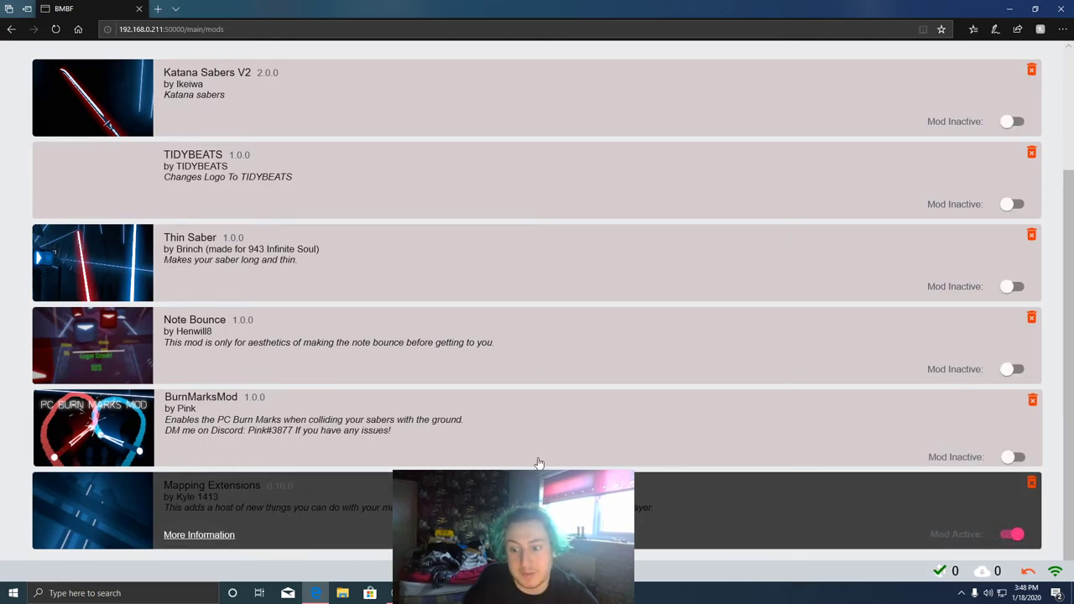
scroll(537, 463, up, 2)
click(970, 60)
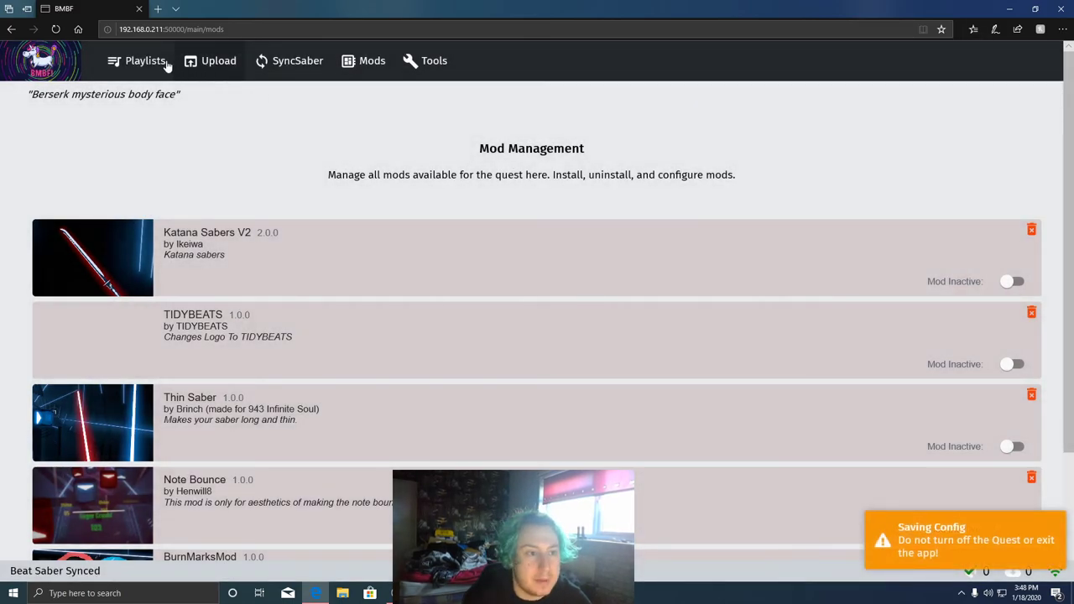
click(147, 61)
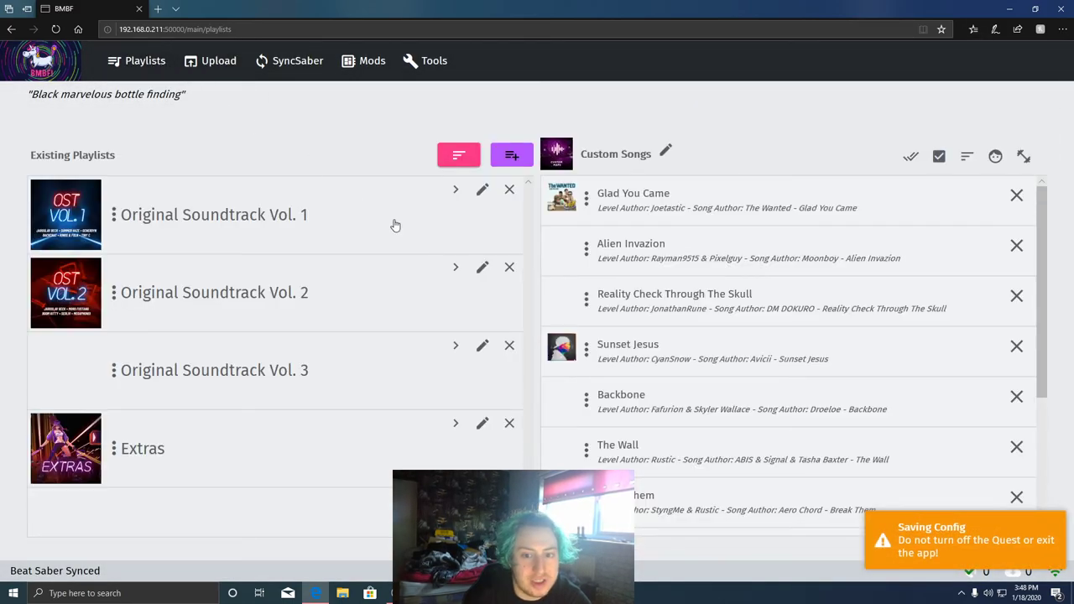
scroll(660, 372, down, 3)
scroll(665, 401, up, 1)
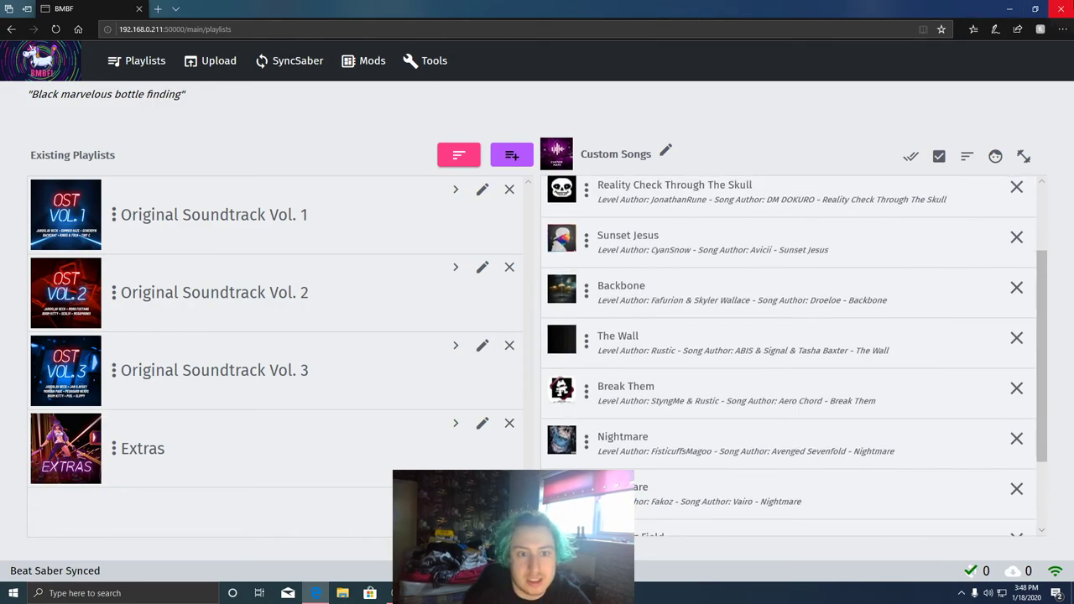
click(1062, 8)
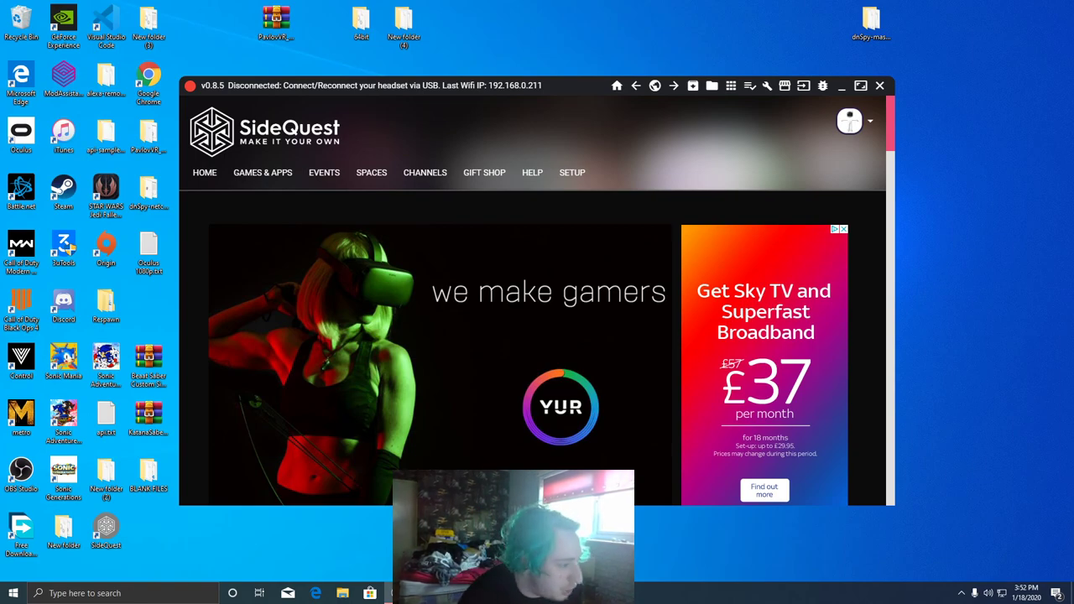
Step: Reopen Edge and go to google.com
click(315, 593)
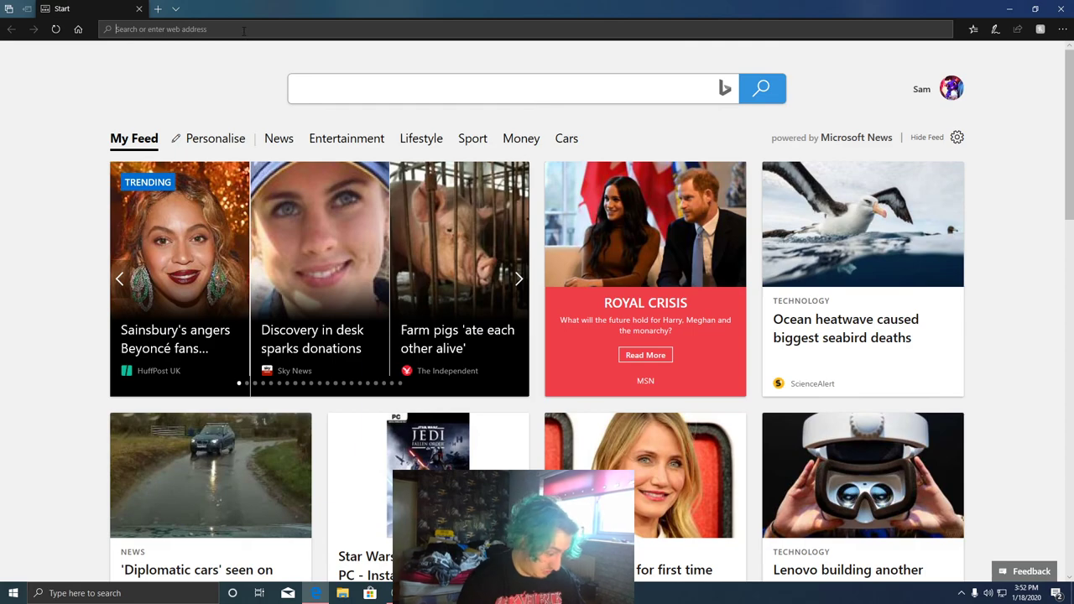
text(google.com/)
key(Return)
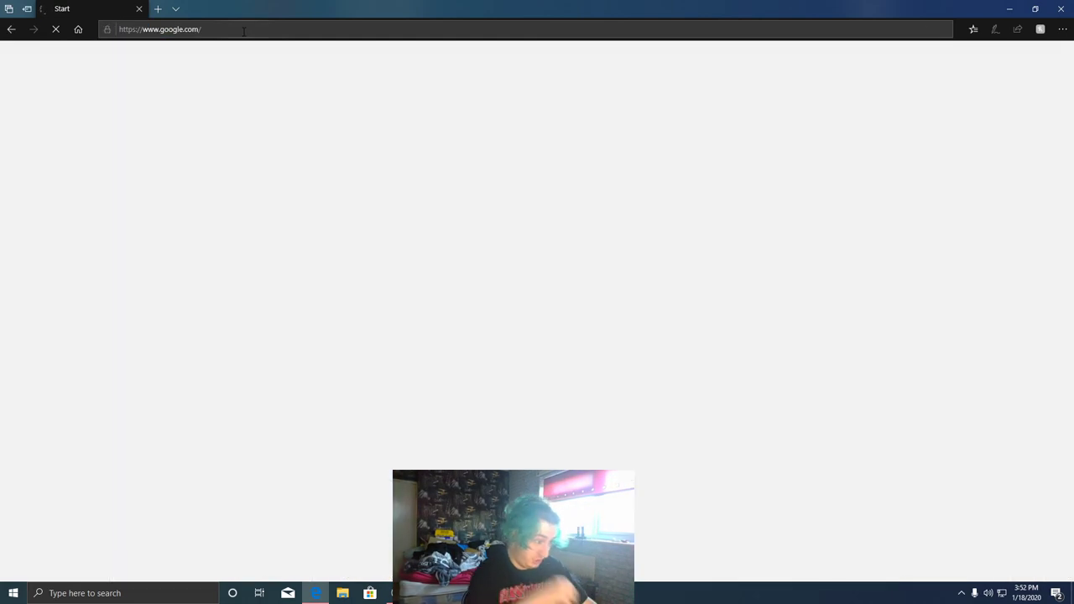